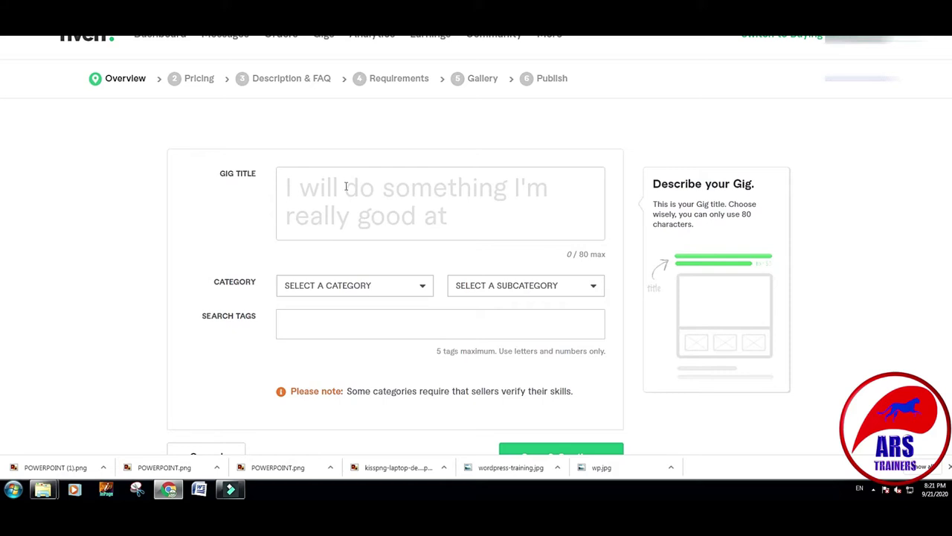
- Enter the gig title "teach you WordPress course", applying the suggested capitalization for WordPress
{"action": "left_click", "coordinate": [346, 186]}
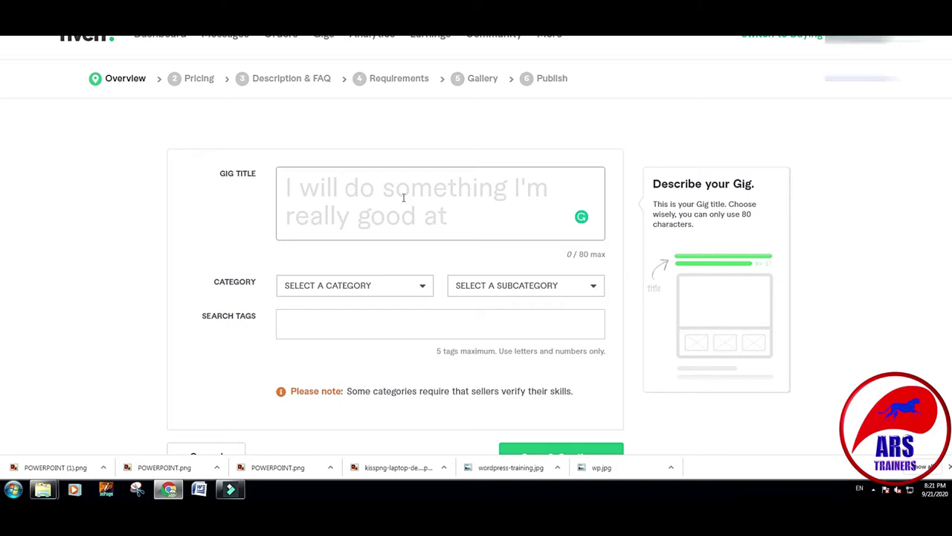
{"action": "type", "text": "teac"}
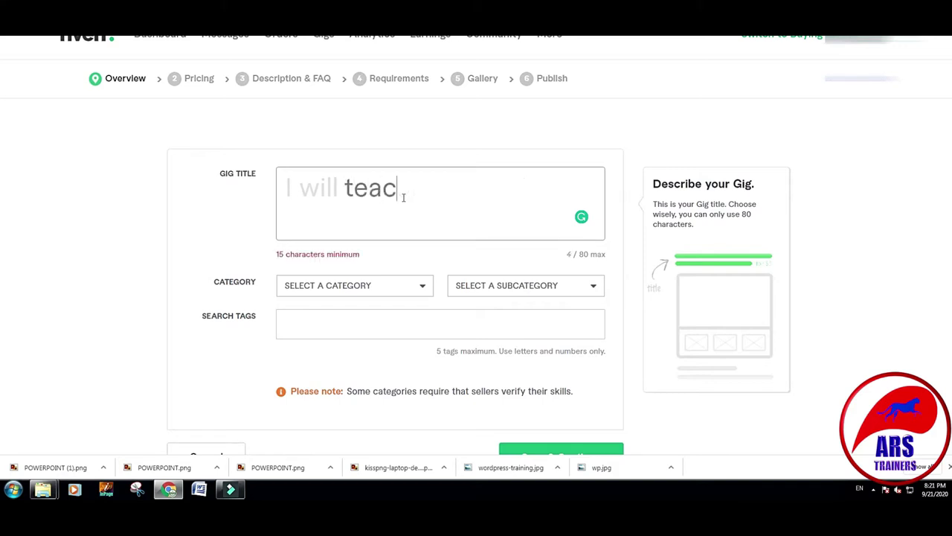
{"action": "type", "text": "h you to"}
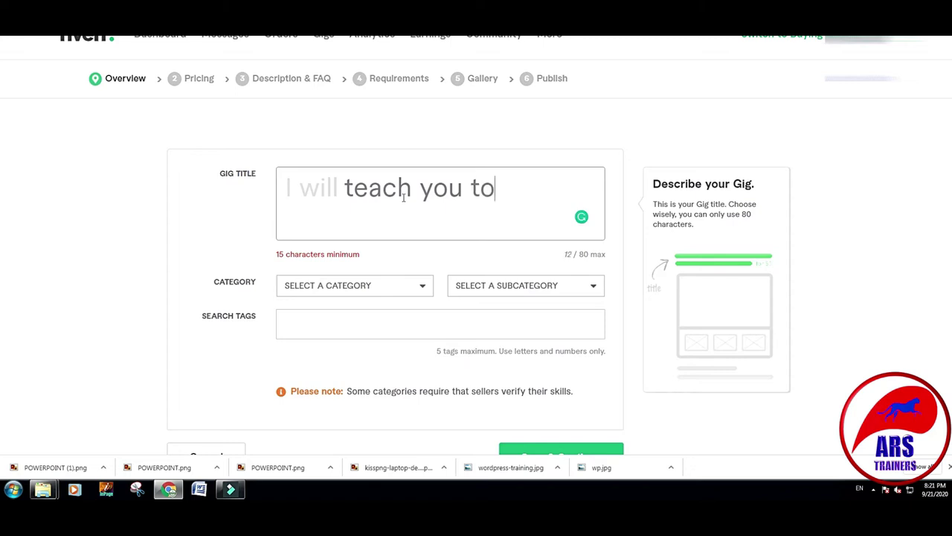
{"action": "key", "text": "BackSpace"}
{"action": "key", "text": "BackSpace"}
{"action": "type", "text": "worpr"}
{"action": "key", "text": "BackSpace"}
{"action": "key", "text": "BackSpace"}
{"action": "type", "text": "dpress c"}
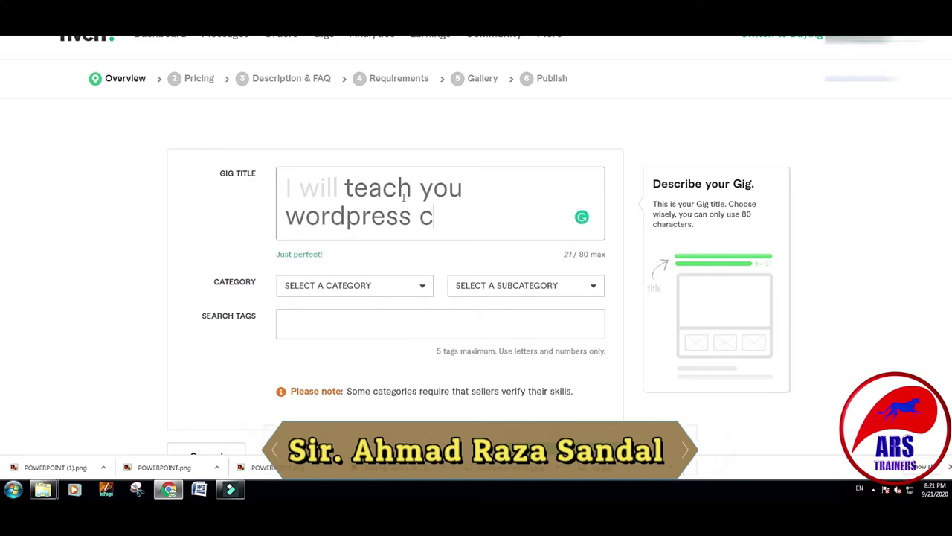
{"action": "type", "text": "ourse"}
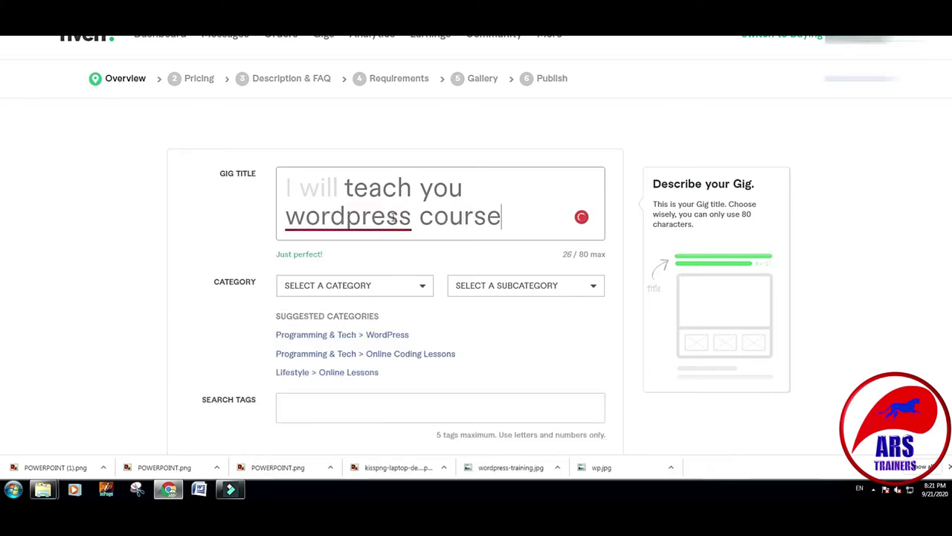
{"action": "left_click", "coordinate": [393, 217]}
{"action": "left_click", "coordinate": [316, 245]}
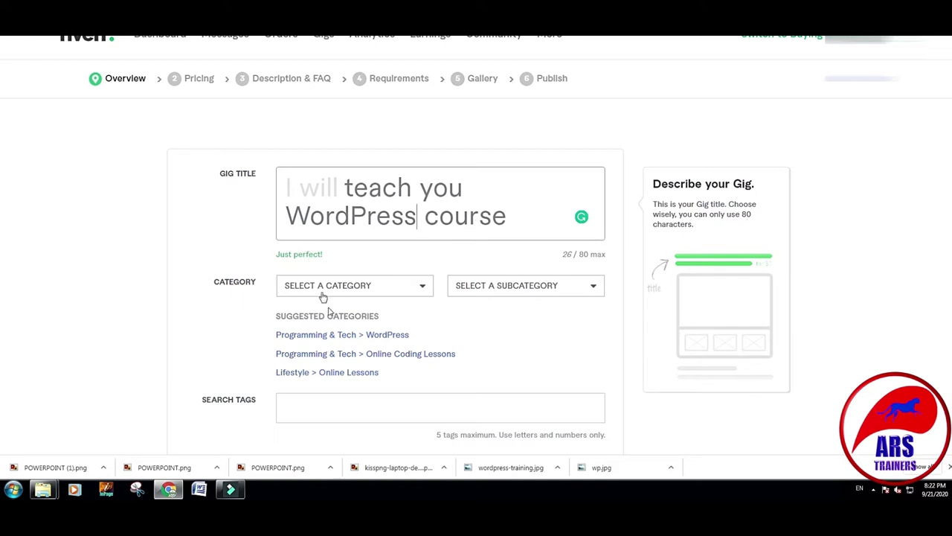
- Choose the suggested category Lifestyle > Online Lessons for the gig and check the category and subcategory options
{"action": "mouse_move", "coordinate": [231, 285]}
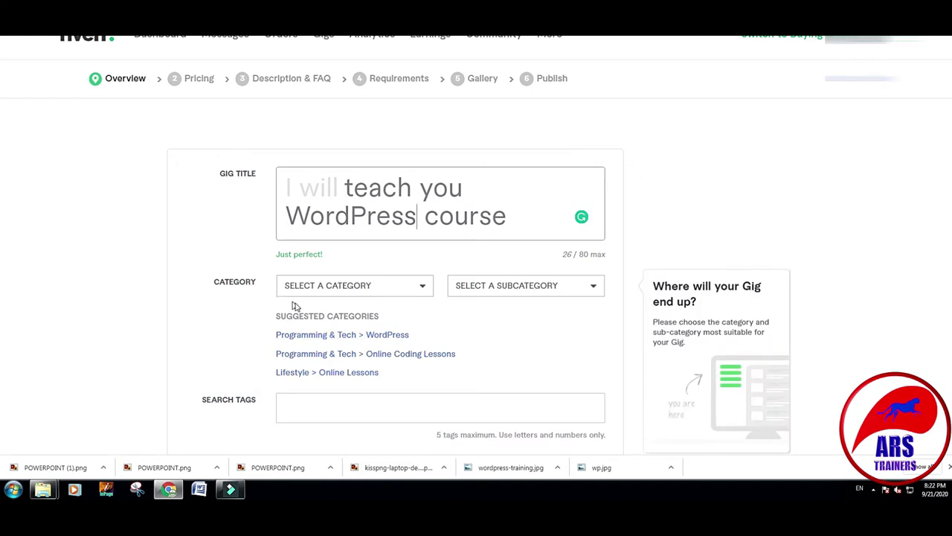
{"action": "scroll", "coordinate": [390, 264], "scroll_direction": "down", "scroll_amount": 1}
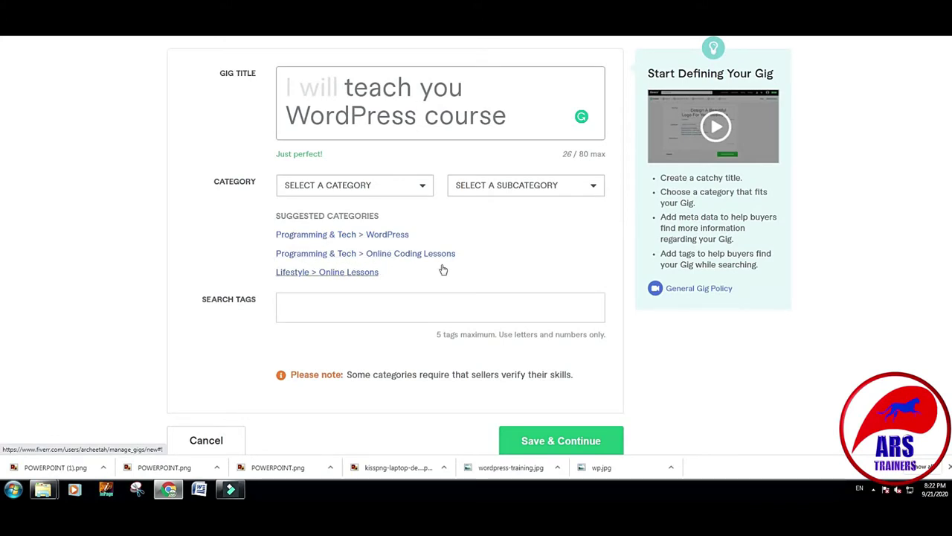
{"action": "left_click", "coordinate": [338, 274]}
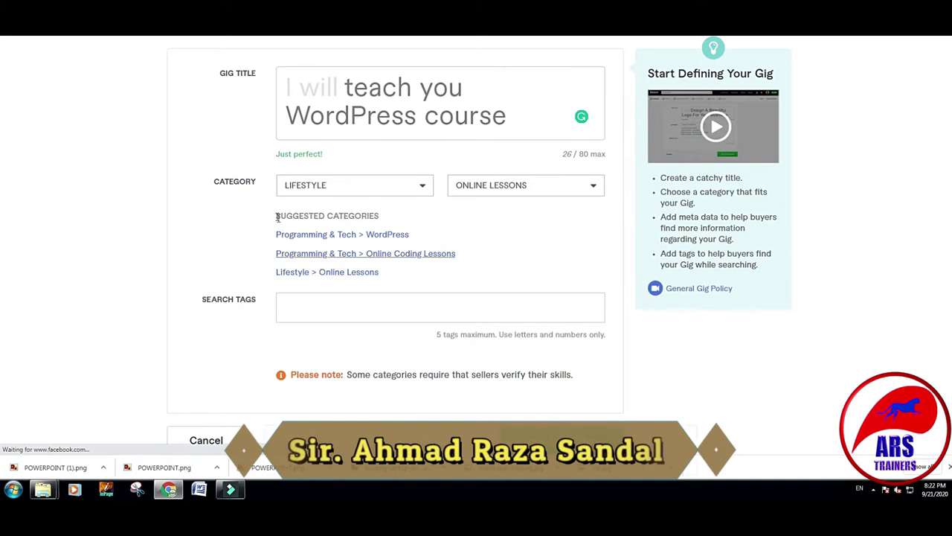
{"action": "mouse_move", "coordinate": [285, 191]}
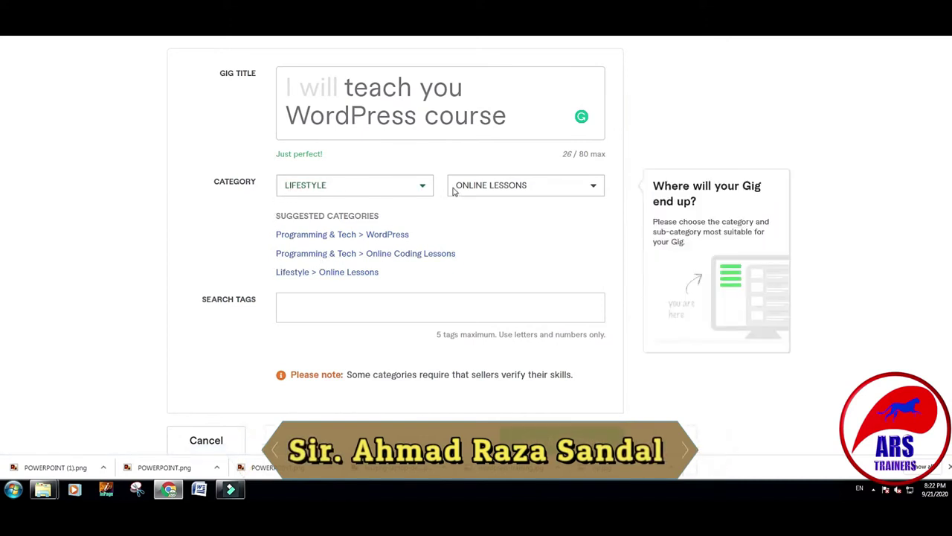
{"action": "left_click", "coordinate": [424, 192]}
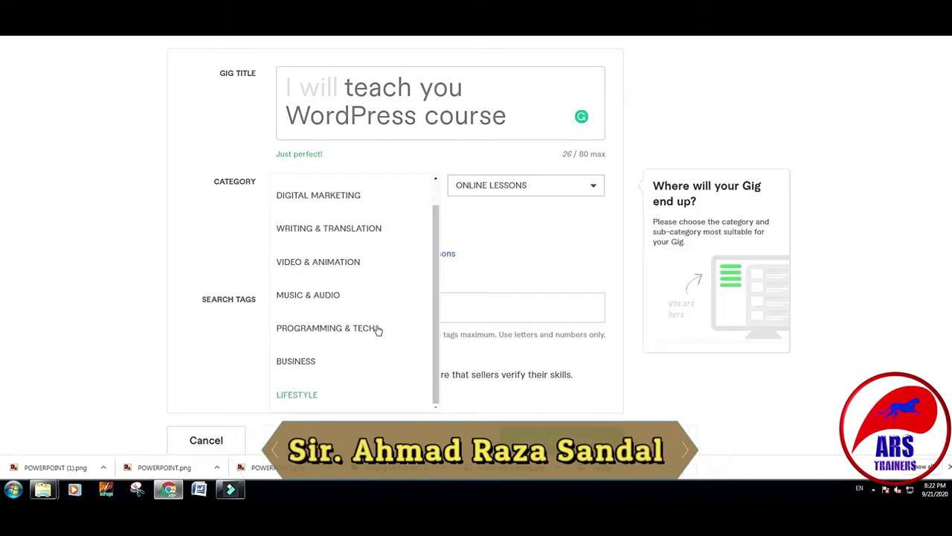
{"action": "left_click", "coordinate": [547, 190]}
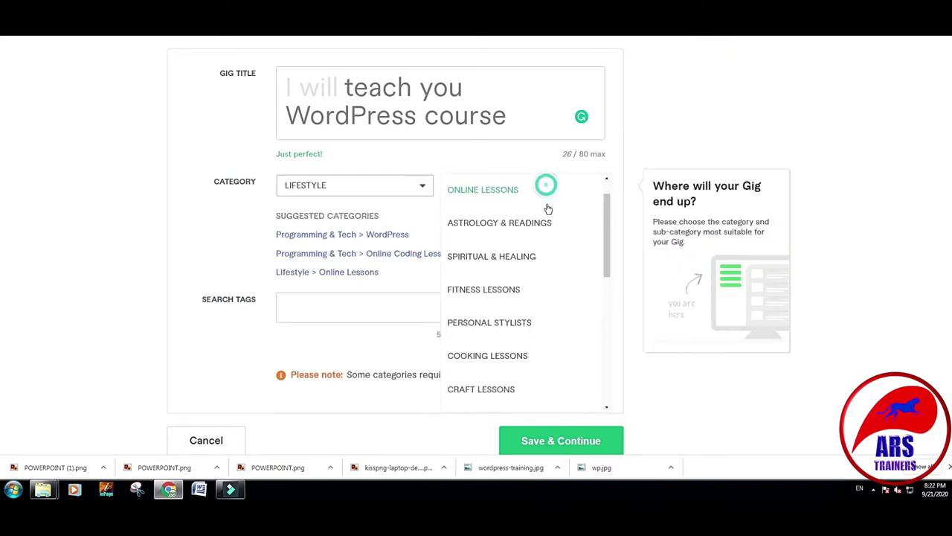
{"action": "left_click", "coordinate": [224, 264]}
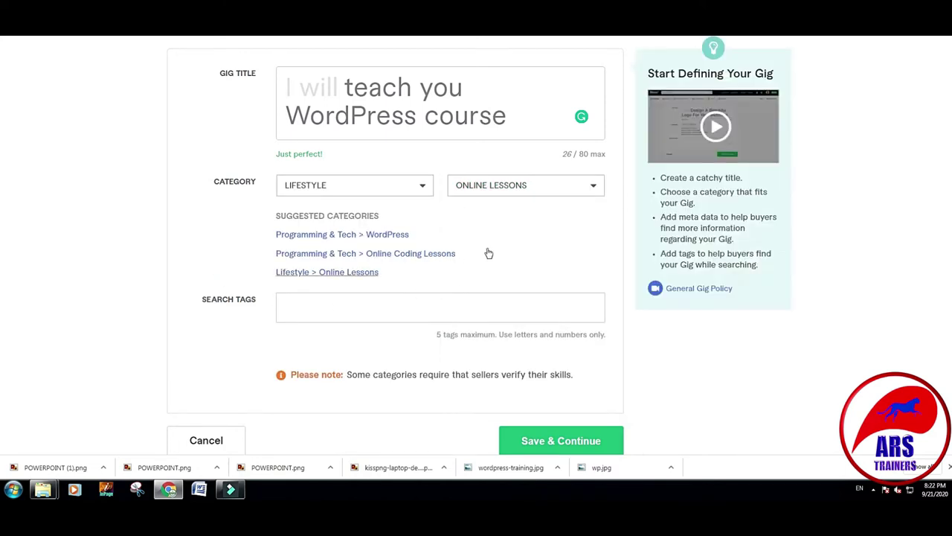
- Add the suggested search tag "wordpress blogs" to the gig
{"action": "left_click", "coordinate": [352, 305]}
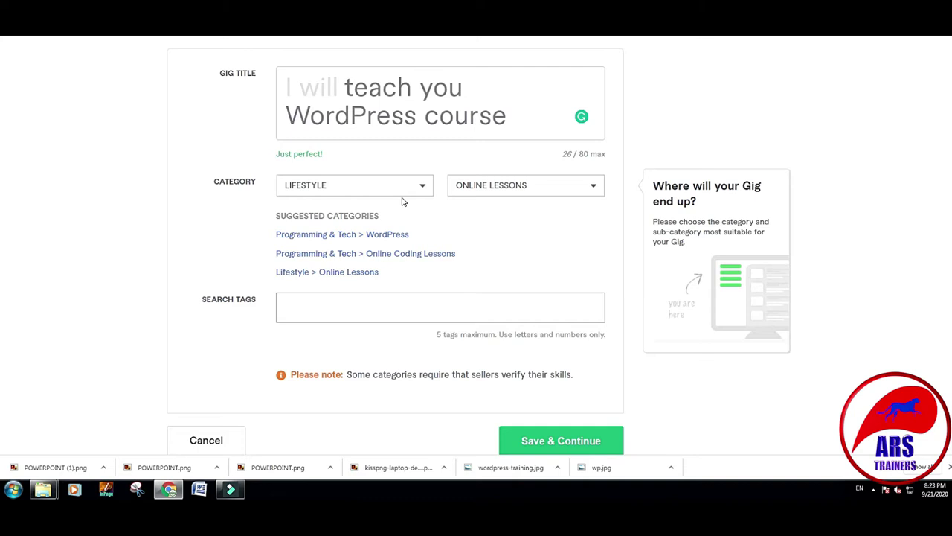
{"action": "type", "text": "wor"}
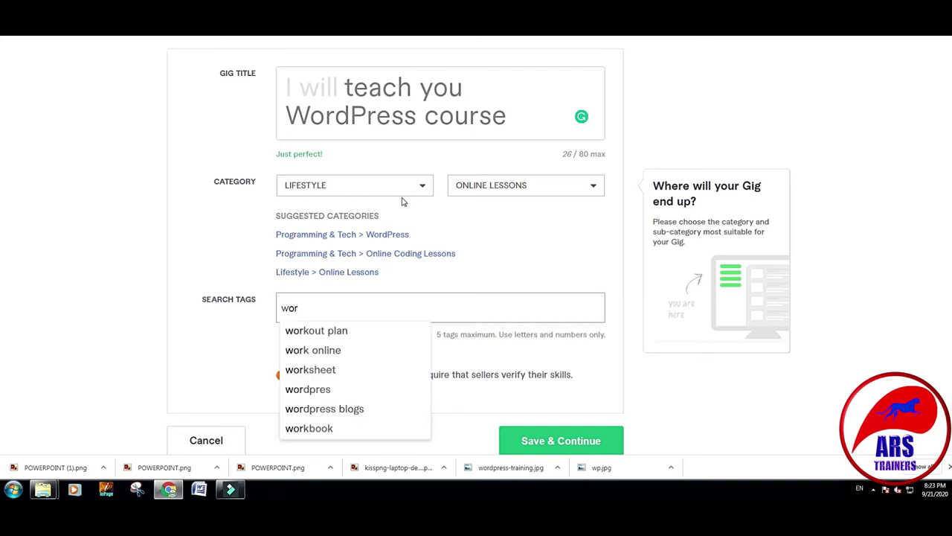
{"action": "type", "text": "dpre"}
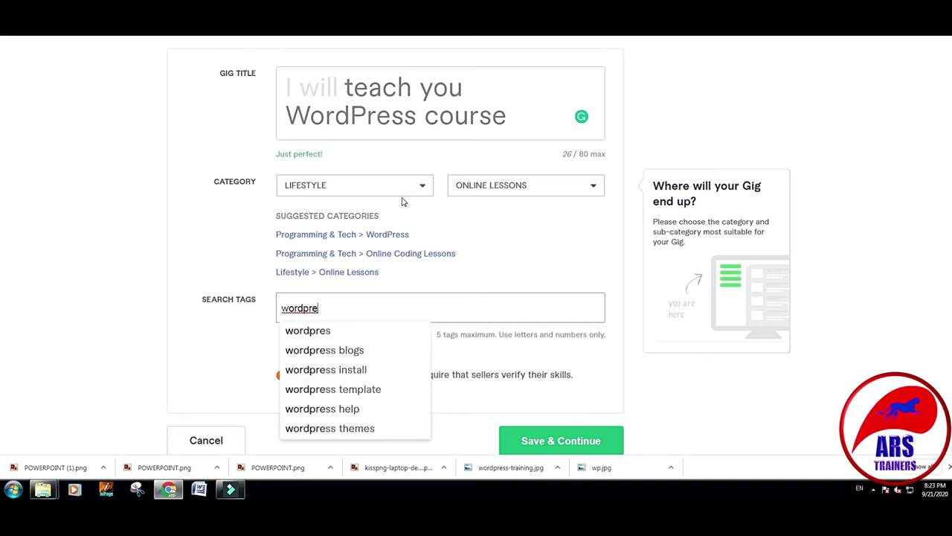
{"action": "mouse_move", "coordinate": [327, 350]}
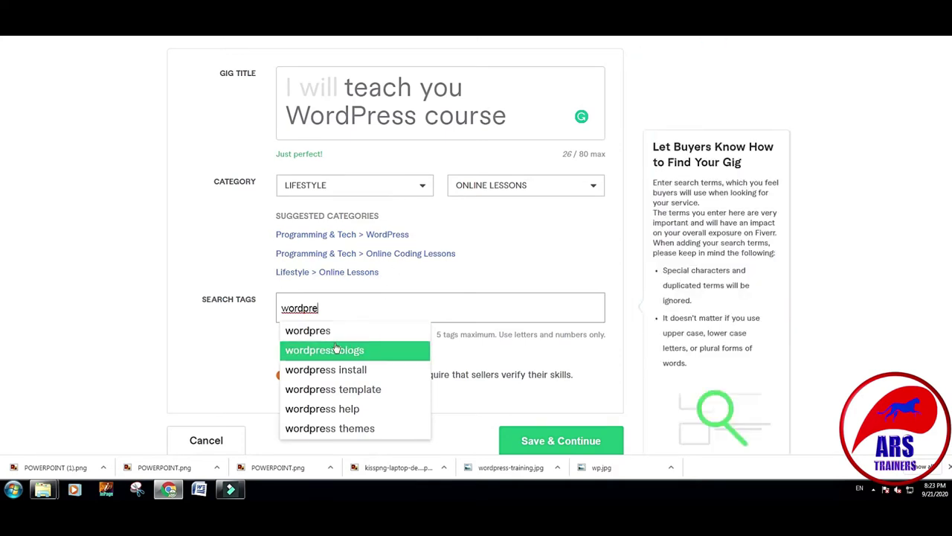
{"action": "type", "text": "ss"}
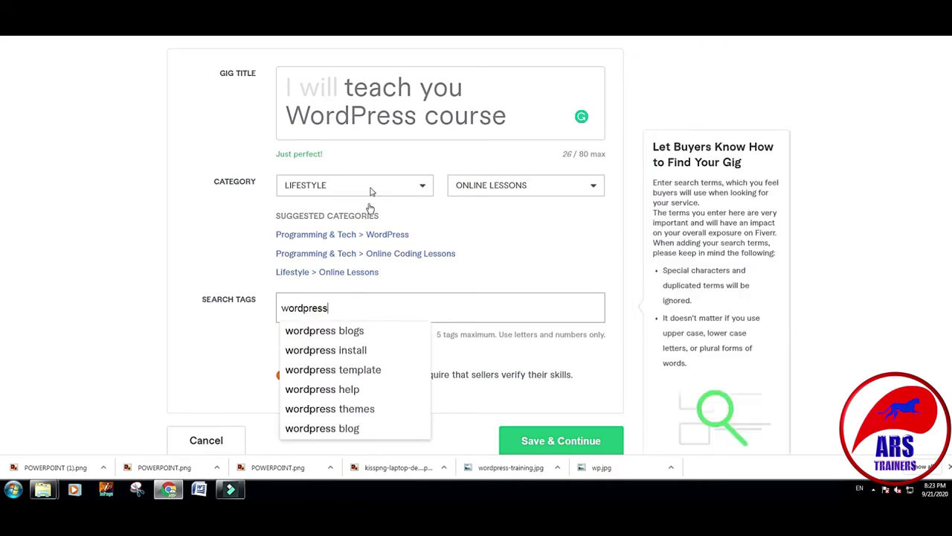
{"action": "mouse_move", "coordinate": [372, 185]}
{"action": "key", "text": "Return"}
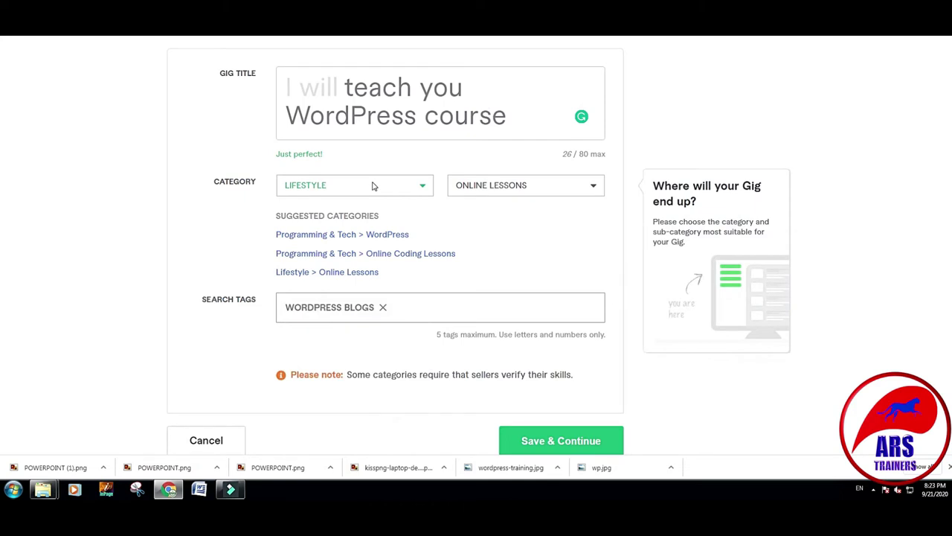
{"action": "type", "text": "wordpress"}
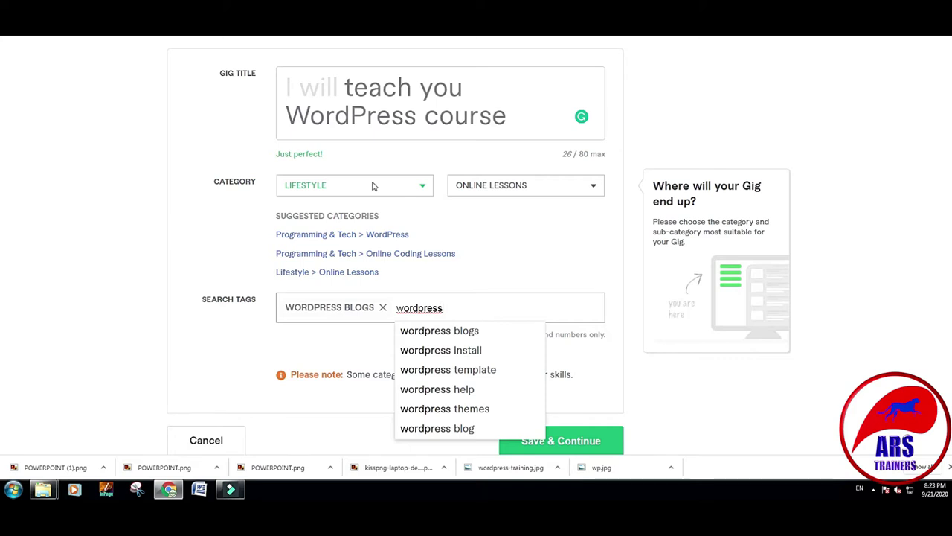
{"action": "key", "text": "BackSpace"}
{"action": "key", "text": "BackSpace"}
{"action": "key", "text": "BackSpace"}
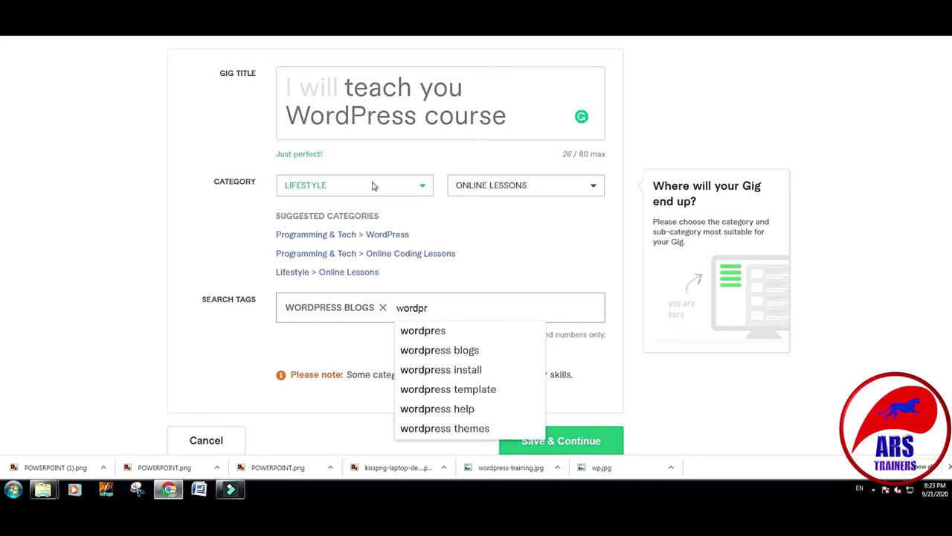
{"action": "key", "text": "BackSpace"}
{"action": "key", "text": "BackSpace"}
{"action": "key", "text": "BackSpace"}
{"action": "key", "text": "BackSpace"}
{"action": "key", "text": "BackSpace"}
{"action": "key", "text": "BackSpace"}
- Add "online lesson" and "wordpress course" as further search tags
{"action": "type", "text": "onli"}
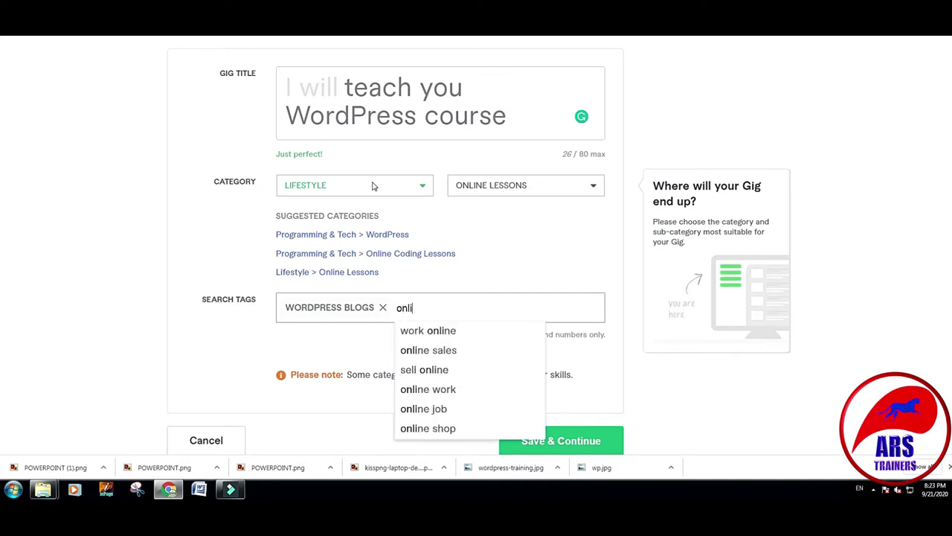
{"action": "type", "text": "ne lesson"}
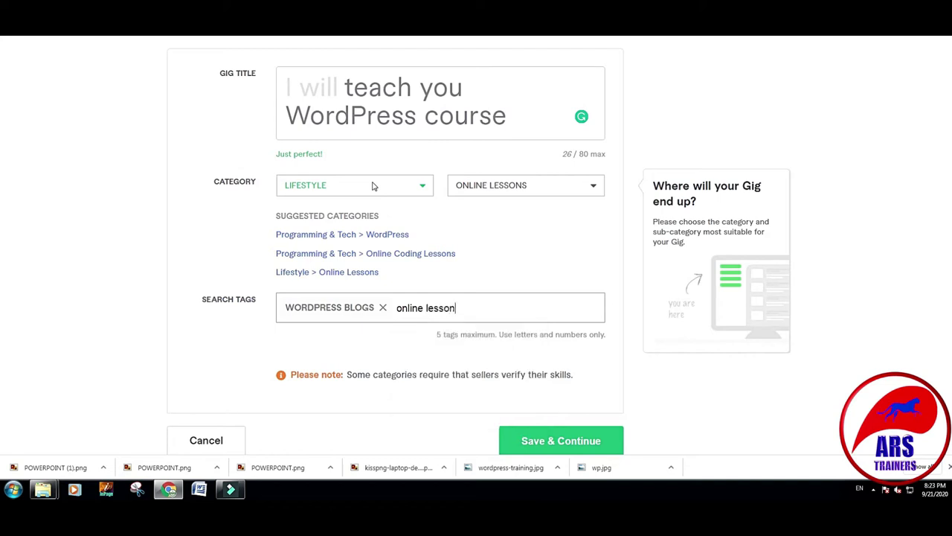
{"action": "key", "text": "Return"}
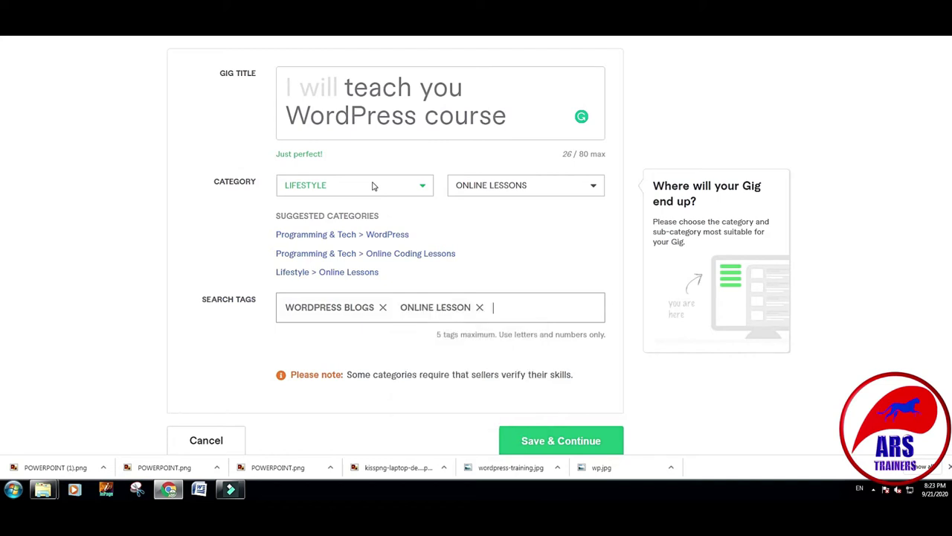
{"action": "type", "text": "wordpre"}
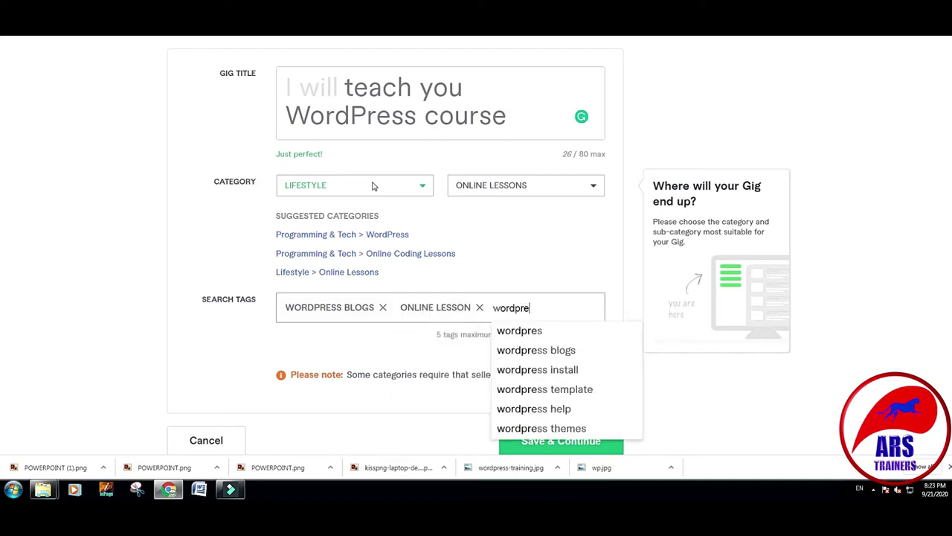
{"action": "type", "text": "ss course"}
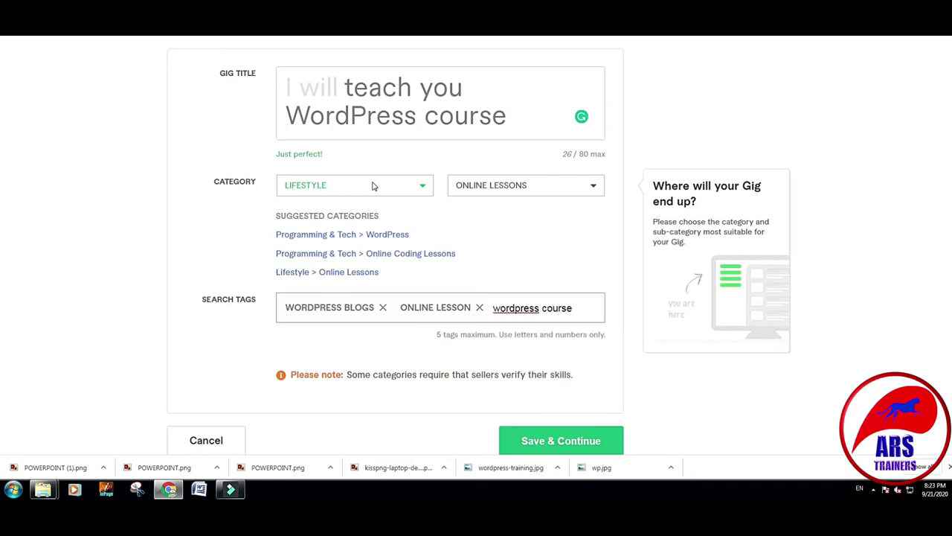
{"action": "key", "text": "Return"}
- Add the search tags "wp course" and "wordpress website" to complete the five allowed tags
{"action": "type", "text": "o"}
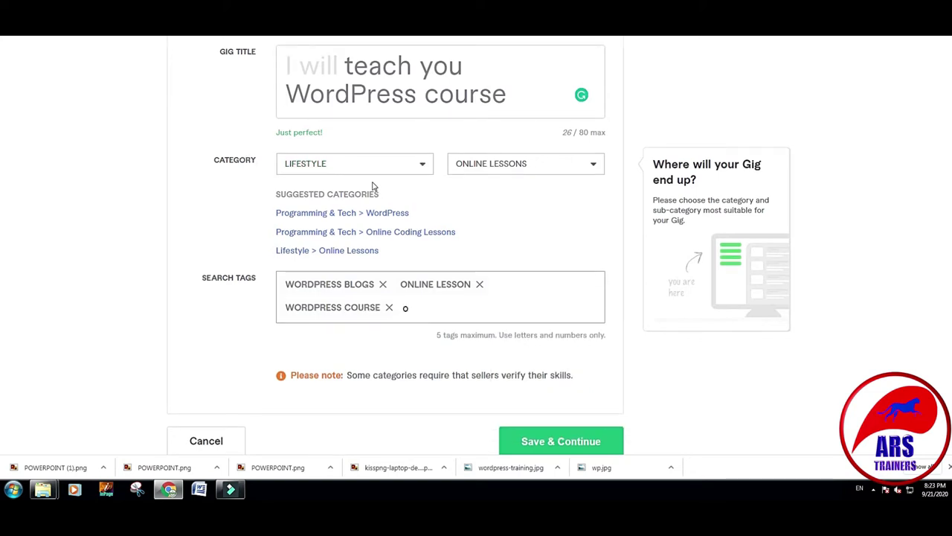
{"action": "key", "text": "BackSpace"}
{"action": "type", "text": "wp course"}
{"action": "key", "text": "Return"}
{"action": "type", "text": "wordpre"}
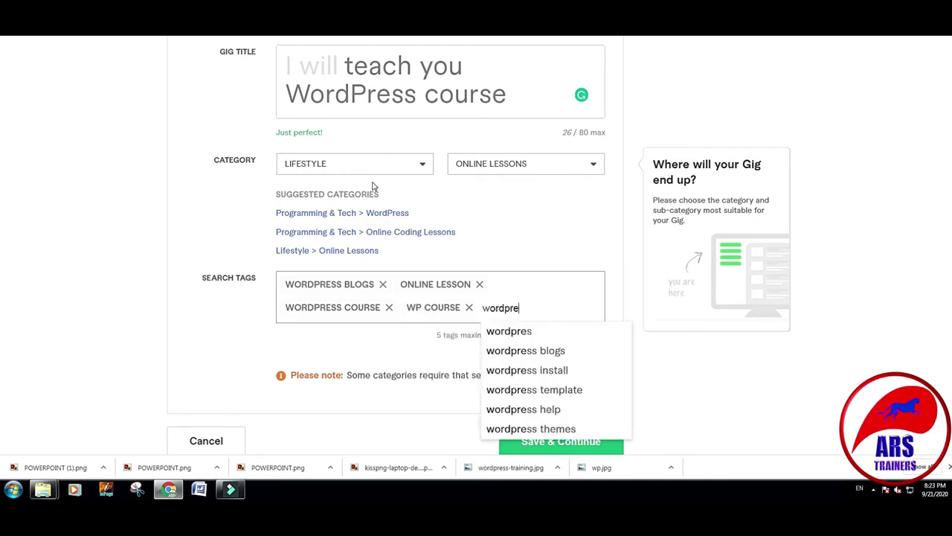
{"action": "type", "text": "ss web"}
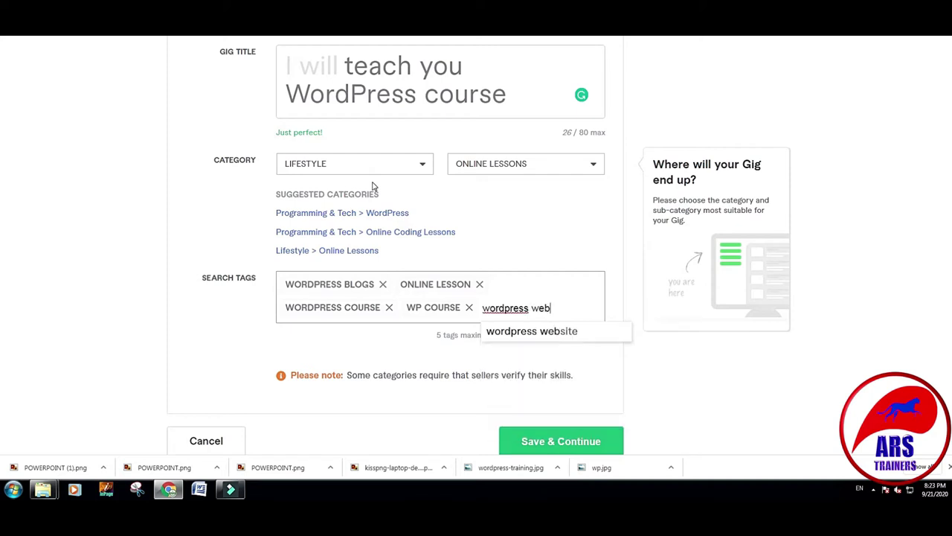
{"action": "key", "text": "Return"}
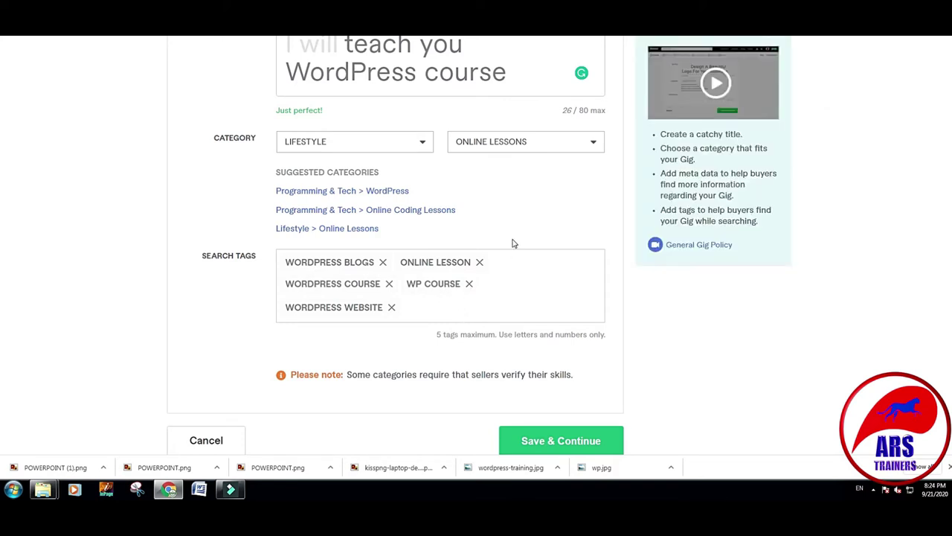
- Answer the Windows performance prompt by changing the color scheme to Windows 7 Basic
{"action": "scroll", "coordinate": [552, 263], "scroll_direction": "up", "scroll_amount": 2}
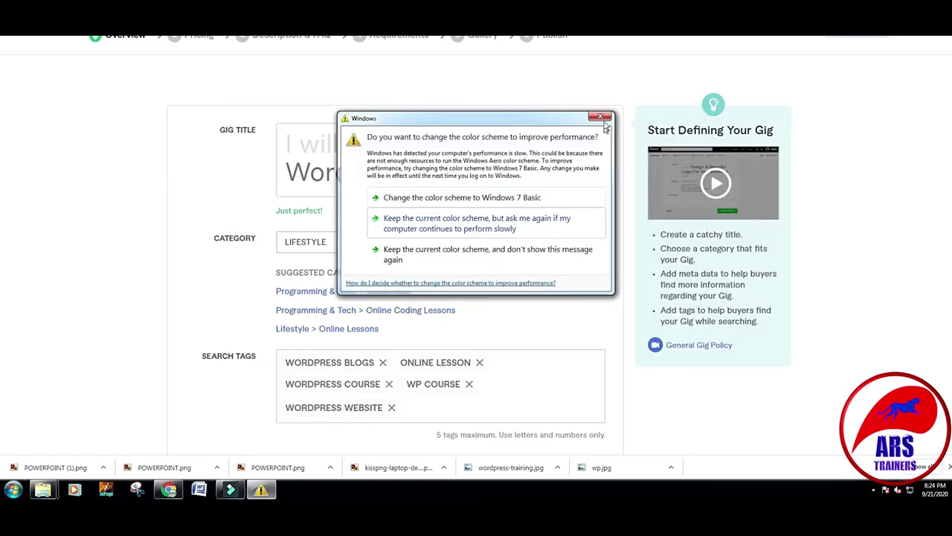
{"action": "left_click", "coordinate": [437, 198]}
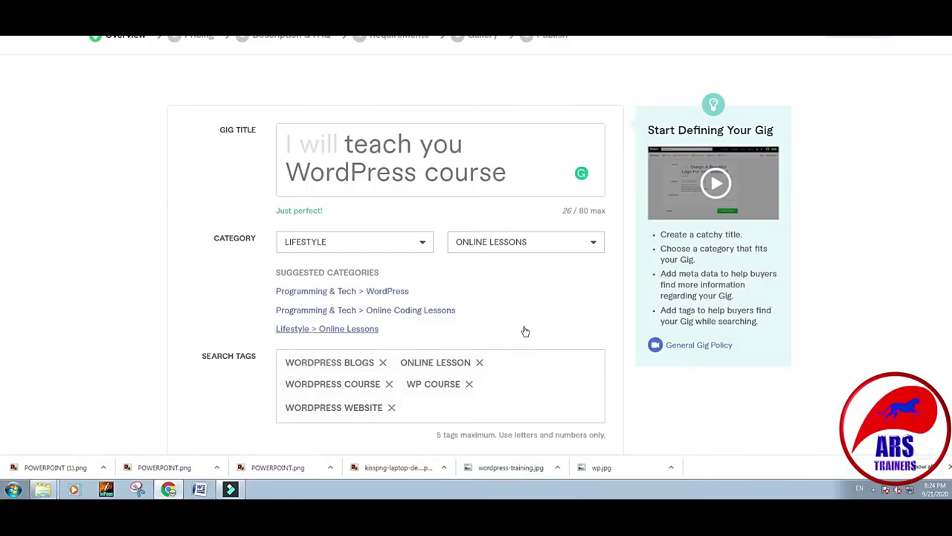
{"action": "scroll", "coordinate": [525, 331], "scroll_direction": "down", "scroll_amount": 1}
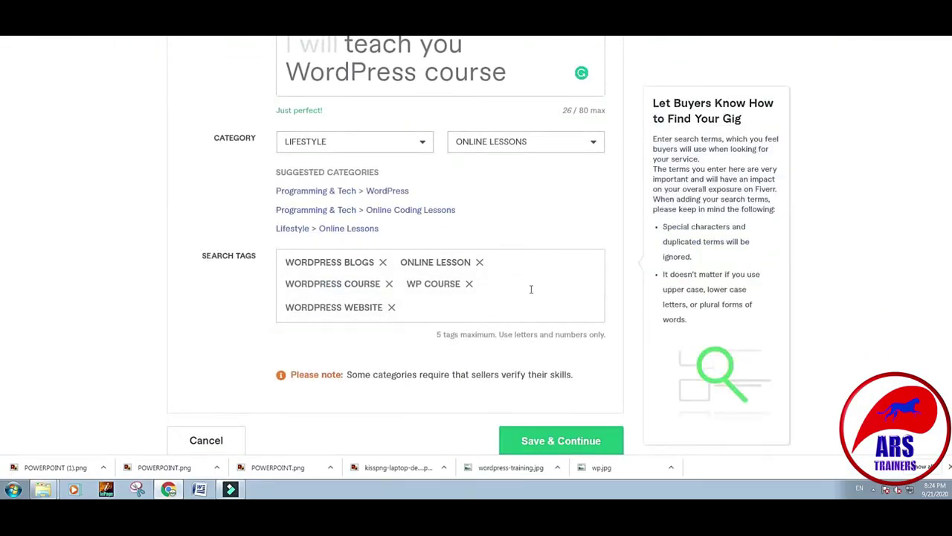
{"action": "scroll", "coordinate": [531, 290], "scroll_direction": "up", "scroll_amount": 1}
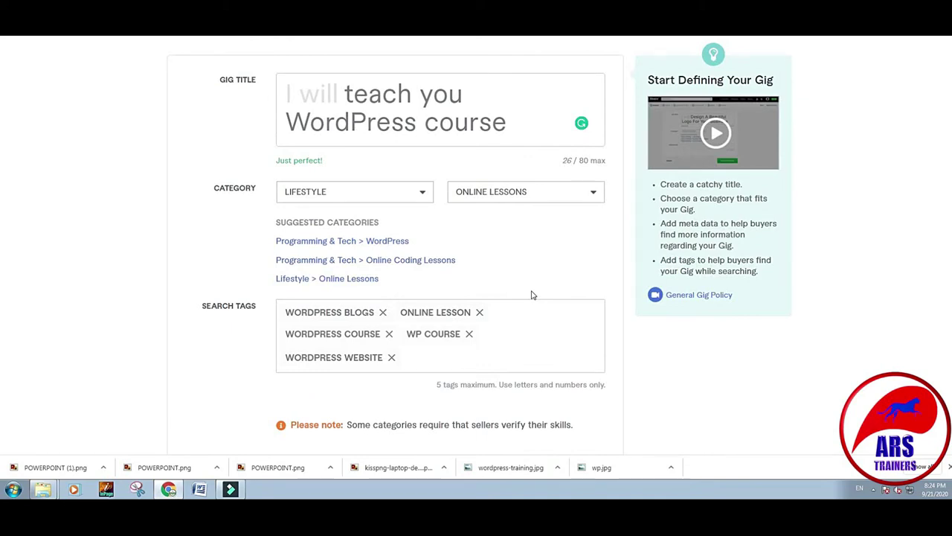
{"action": "scroll", "coordinate": [531, 295], "scroll_direction": "down", "scroll_amount": 3}
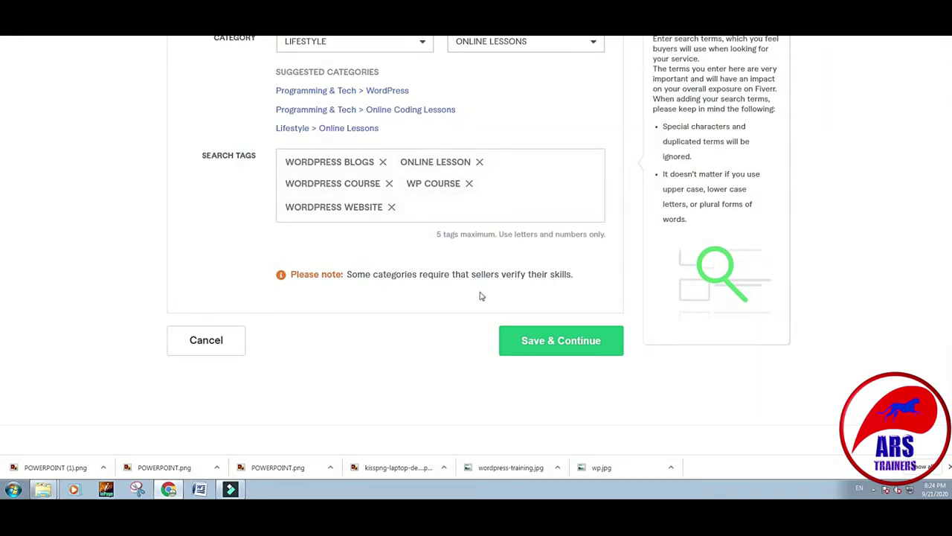
- Save the gig overview, continue to the Scope & Pricing section and look over the Basic package fields
{"action": "left_click", "coordinate": [526, 351]}
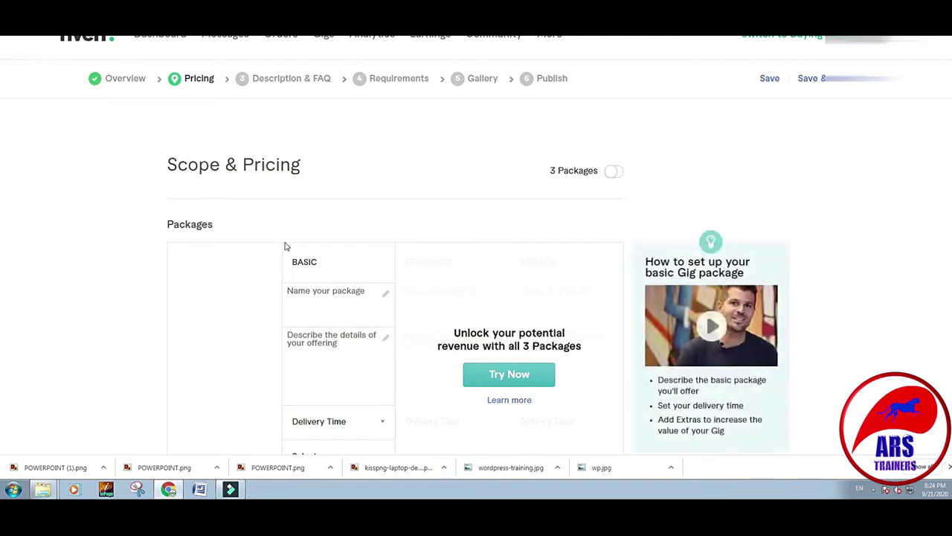
{"action": "scroll", "coordinate": [305, 249], "scroll_direction": "down", "scroll_amount": 1}
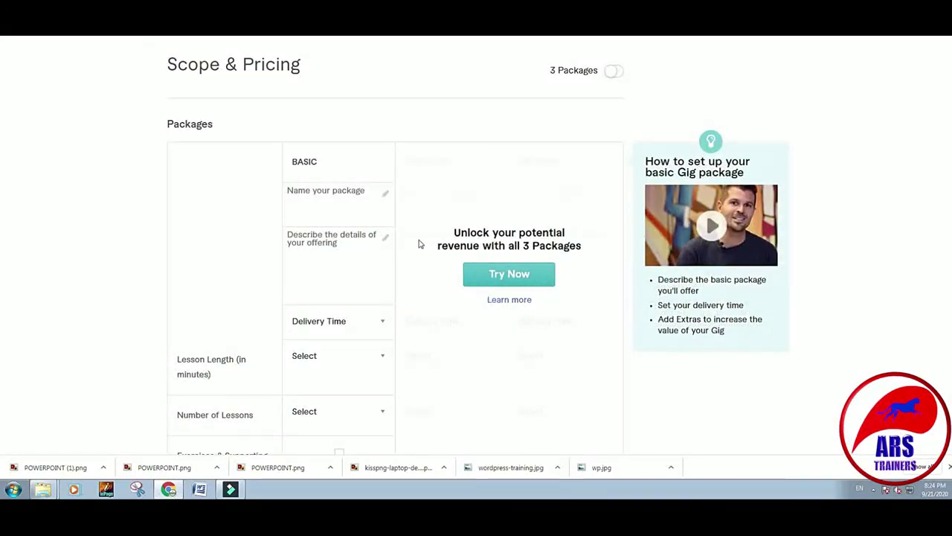
{"action": "mouse_move", "coordinate": [323, 189]}
{"action": "scroll", "coordinate": [327, 188], "scroll_direction": "down", "scroll_amount": 1}
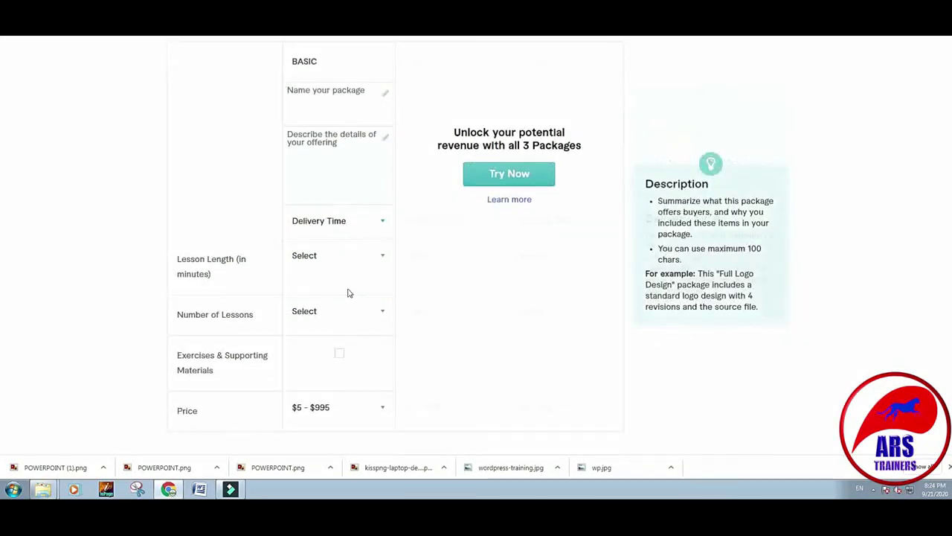
{"action": "mouse_move", "coordinate": [352, 289]}
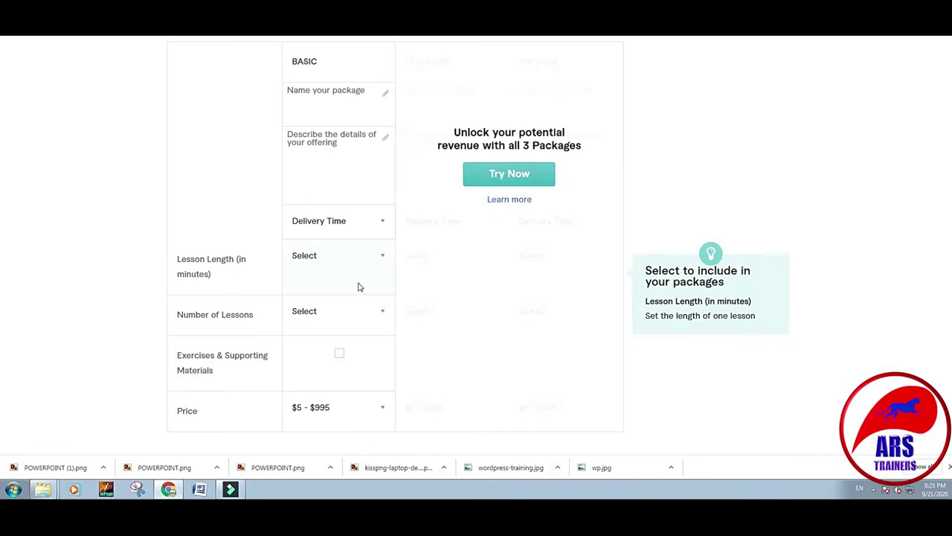
{"action": "scroll", "coordinate": [434, 300], "scroll_direction": "up", "scroll_amount": 2}
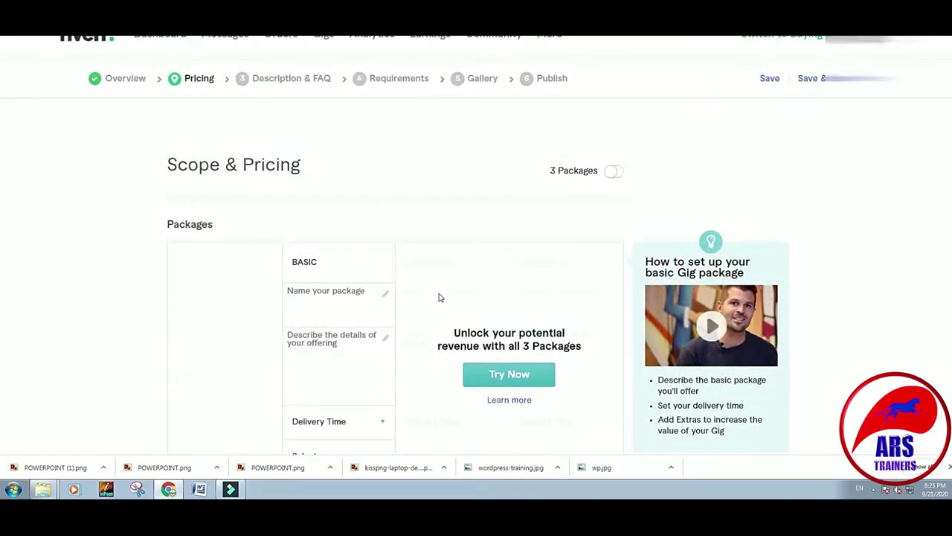
{"action": "left_click", "coordinate": [619, 178]}
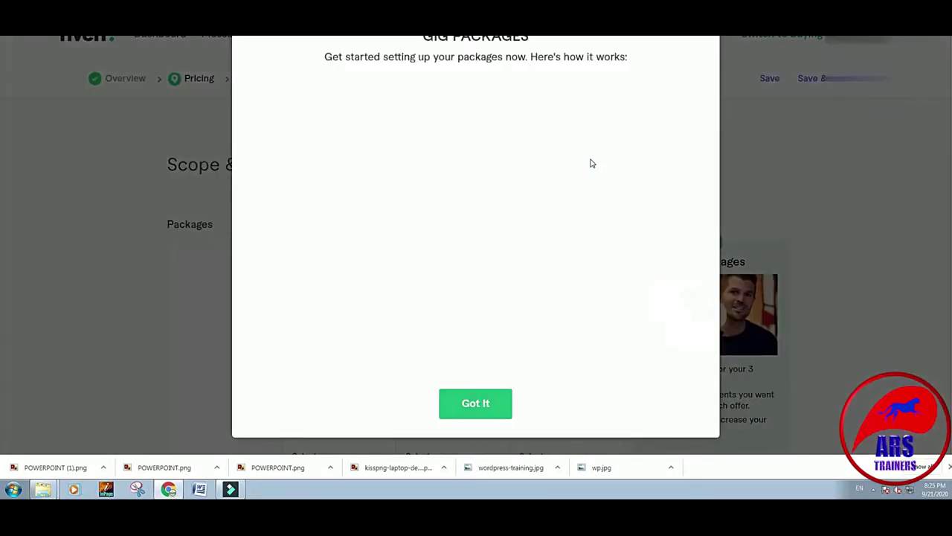
{"action": "left_click", "coordinate": [474, 404]}
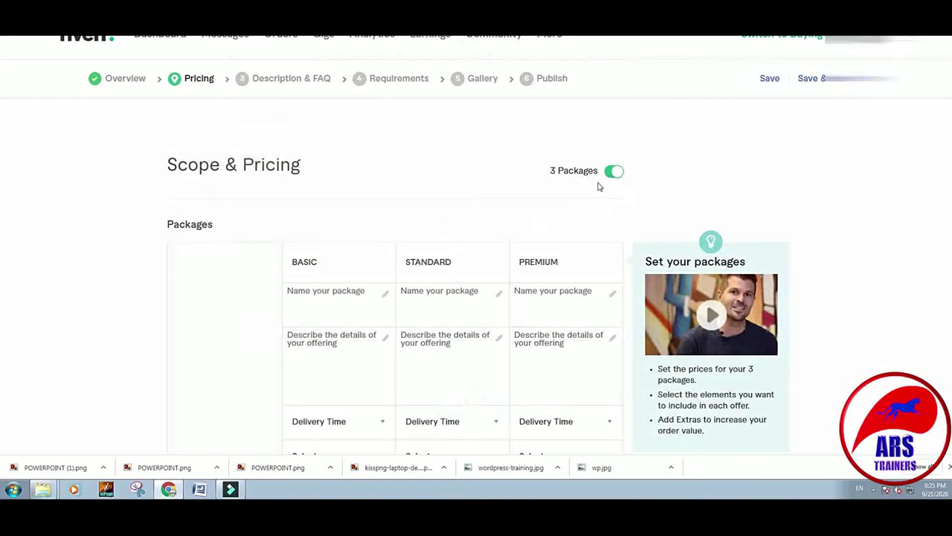
{"action": "scroll", "coordinate": [489, 276], "scroll_direction": "down", "scroll_amount": 3}
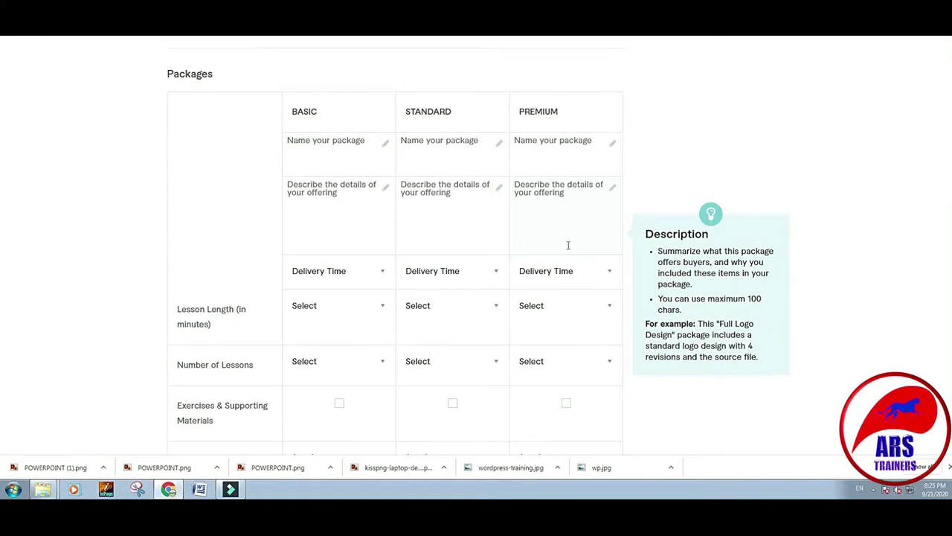
{"action": "scroll", "coordinate": [567, 245], "scroll_direction": "up", "scroll_amount": 3}
{"action": "left_click", "coordinate": [613, 121]}
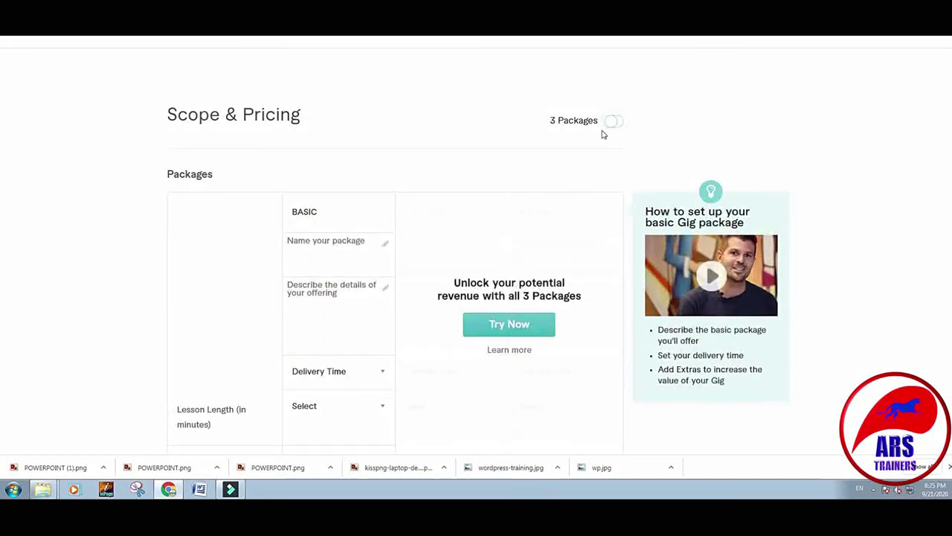
- Name the Basic package "WordPress Online Course" and start its description with the line ">WordPress Basics"
{"action": "left_click", "coordinate": [338, 256]}
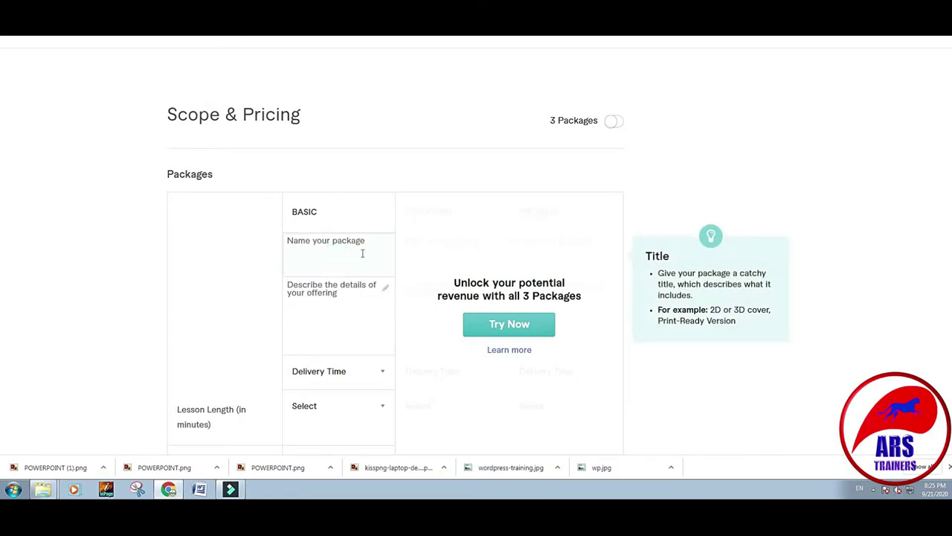
{"action": "type", "text": "WordPress Online Cour"}
{"action": "left_click", "coordinate": [350, 301]}
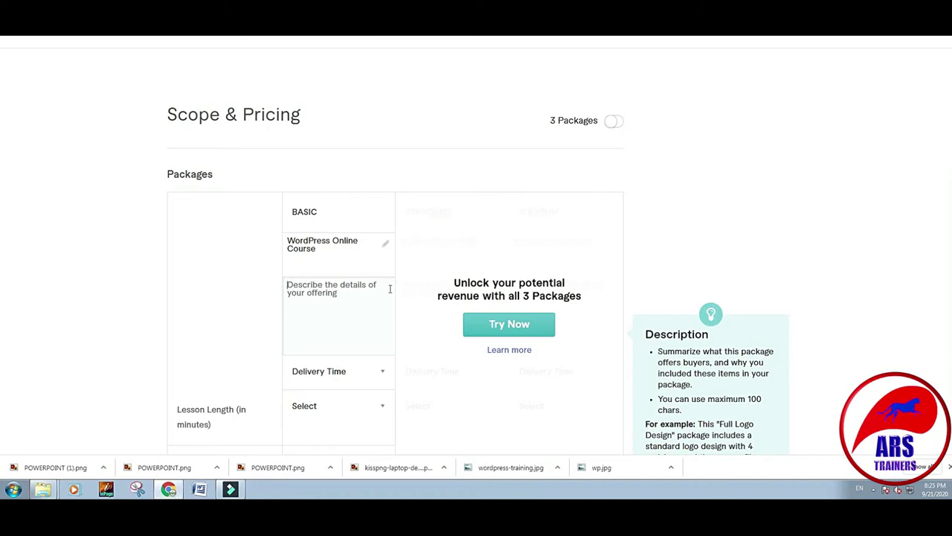
{"action": "type", "text": ">WordPres"}
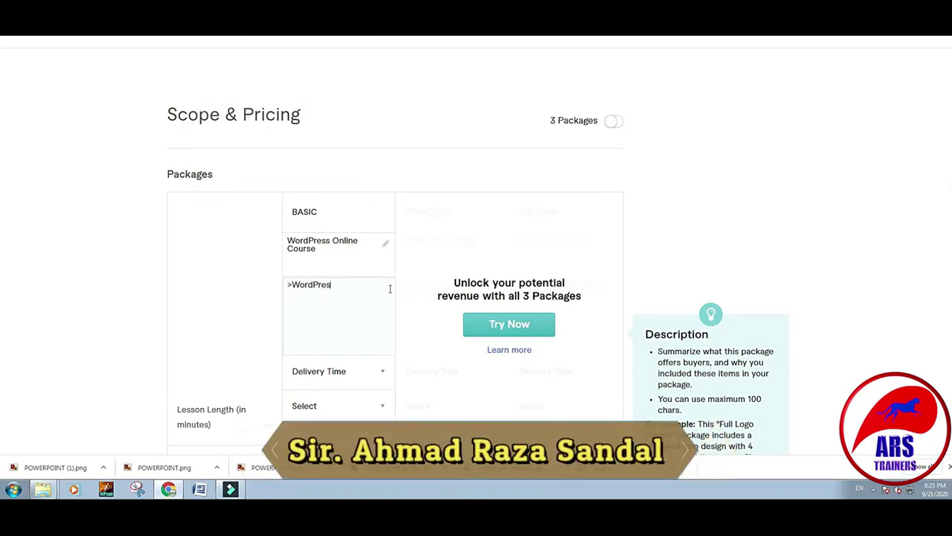
{"action": "type", "text": "s Basics"}
{"action": "key", "text": "Return"}
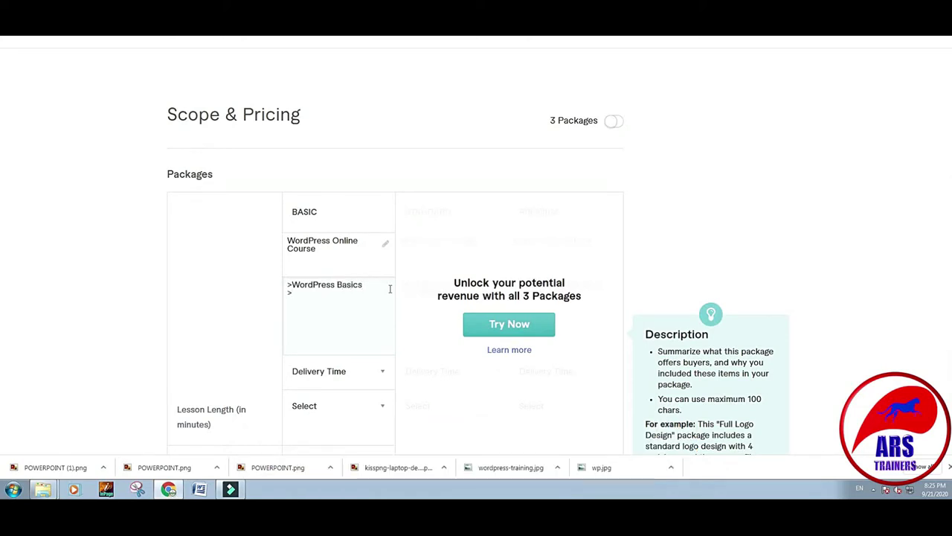
- Add the lines ">Page Design", ">Post Design" and ">Plugin Installation" to the Basic package description
{"action": "type", "text": ">Page "}
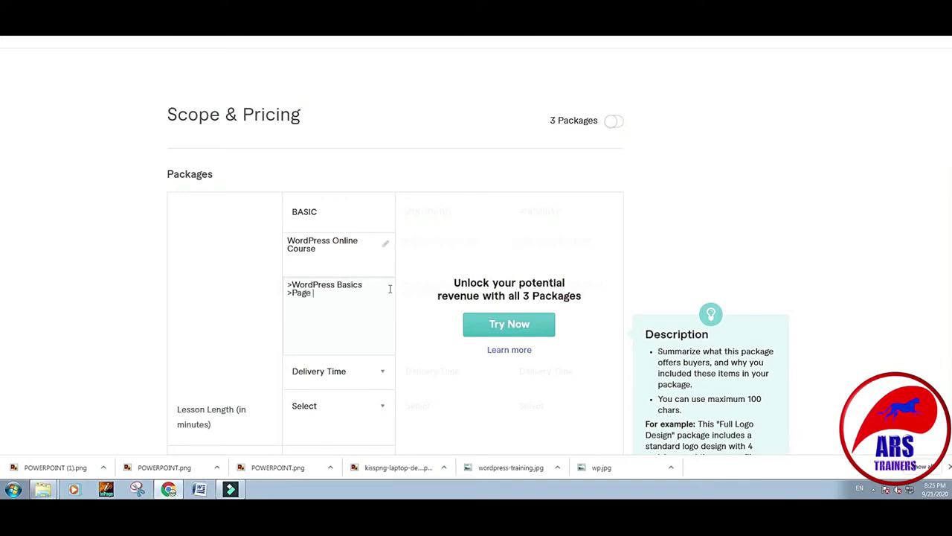
{"action": "type", "text": "Design >Post Design >"}
{"action": "type", "text": "P"}
{"action": "type", "text": "lugin"}
{"action": "type", "text": " Installatoin"}
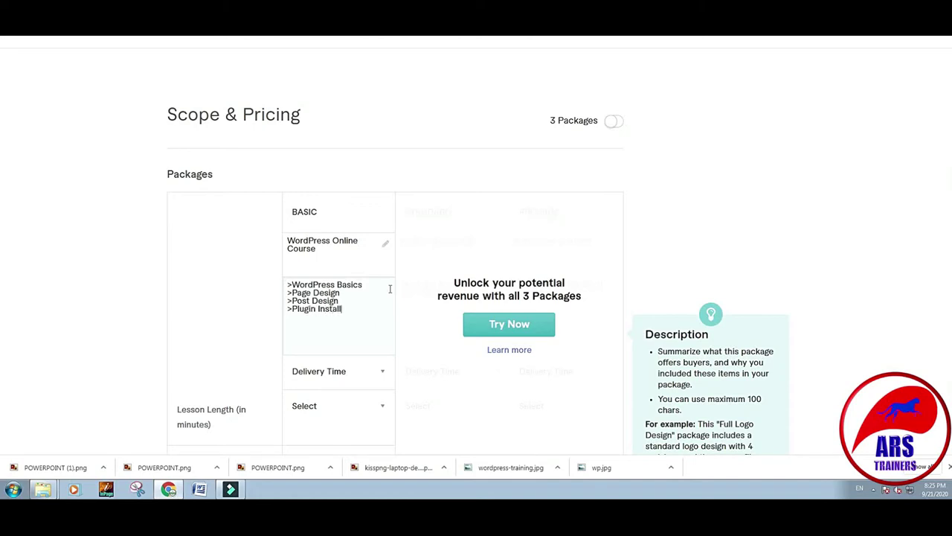
{"action": "key", "text": "BackSpace"}
{"action": "key", "text": "BackSpace"}
{"action": "key", "text": "BackSpace"}
{"action": "type", "text": "ion"}
- Finish the Basic package description with the line ">One complete Project" and look over the remaining pricing and extra service fields
{"action": "type", "text": " >One complete "}
{"action": "type", "text": "Proje"}
{"action": "scroll", "coordinate": [351, 334], "scroll_direction": "down", "scroll_amount": 2}
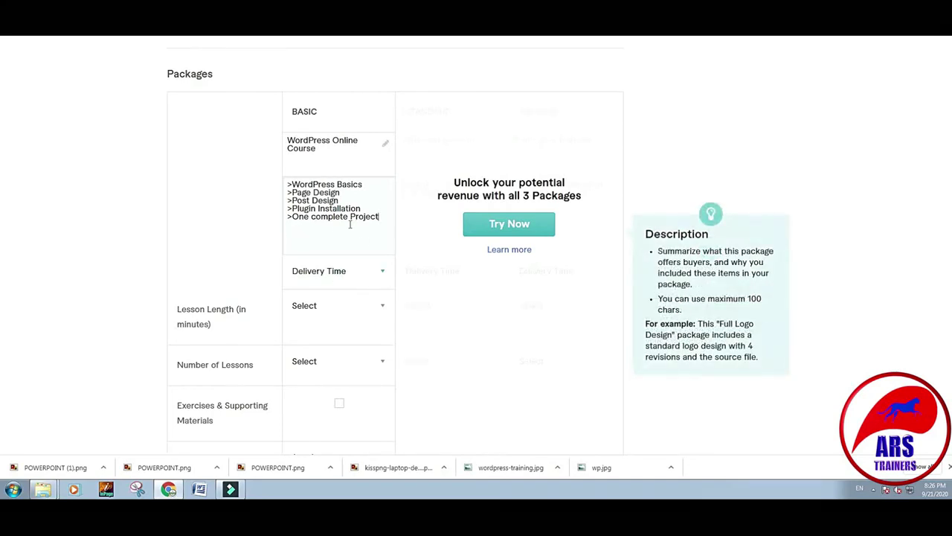
{"action": "scroll", "coordinate": [350, 224], "scroll_direction": "down", "scroll_amount": 8}
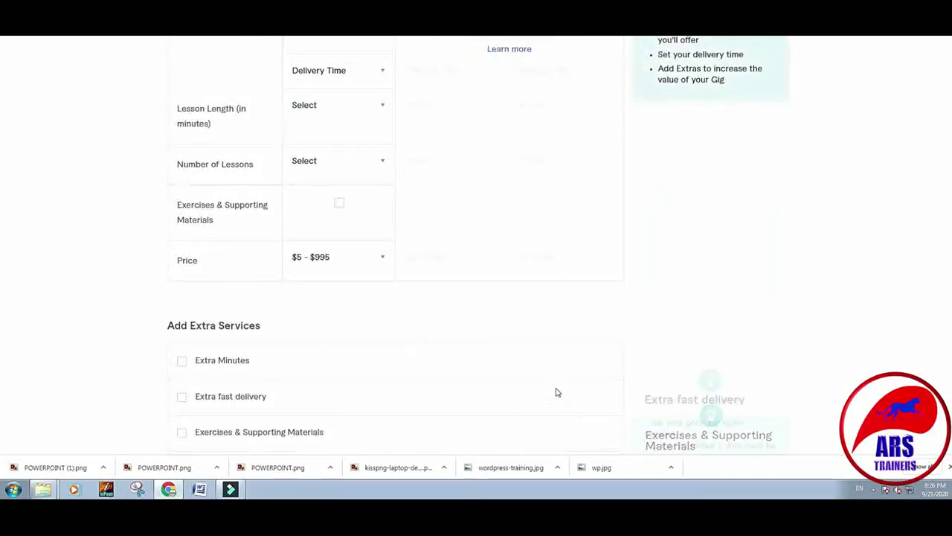
{"action": "scroll", "coordinate": [453, 391], "scroll_direction": "up", "scroll_amount": 8}
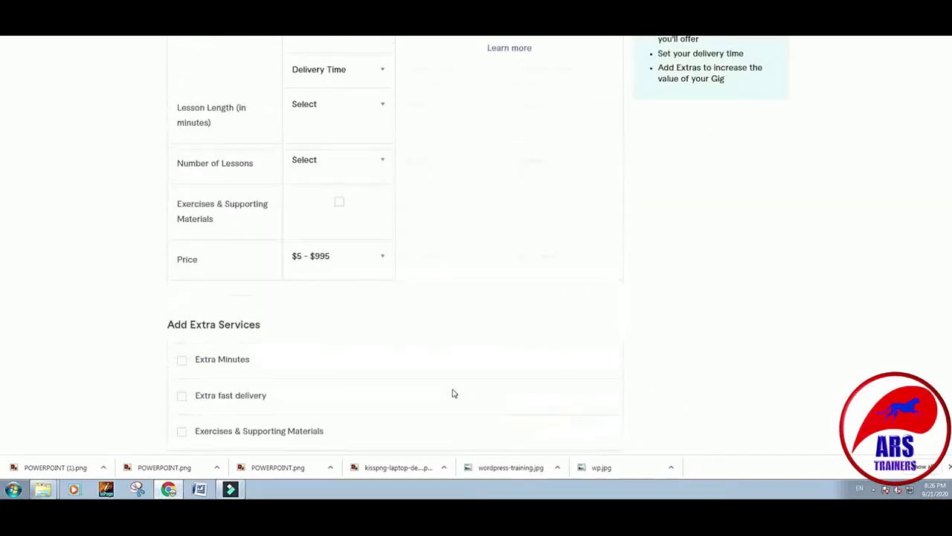